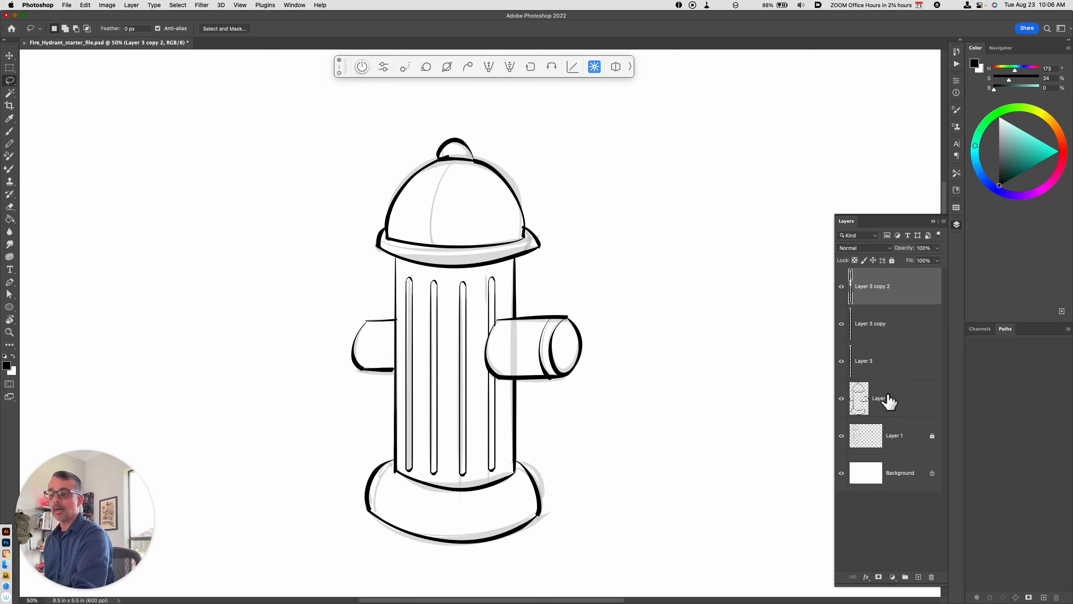
Step: Merge Layer 2, Layer 3 and the two Layer 3 copies into one layer and rename it inks
shift+click(892, 400)
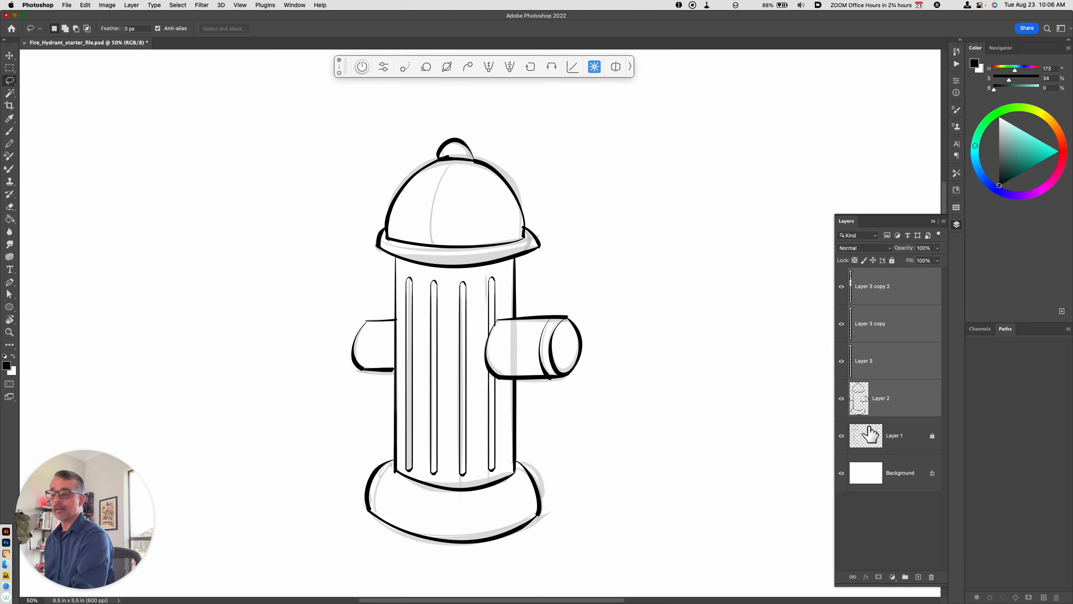
key(super+e)
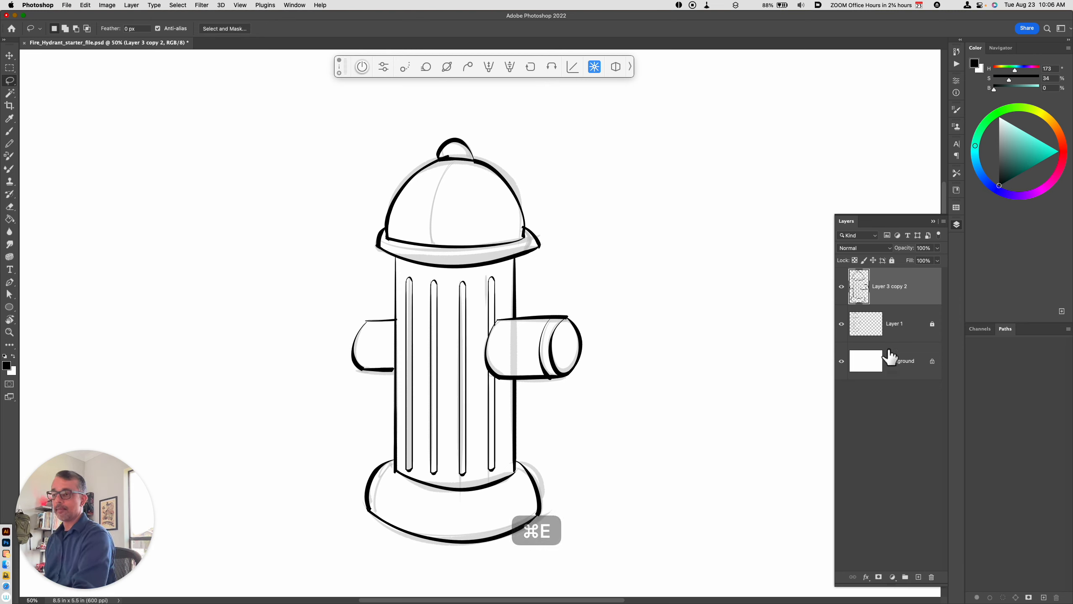
double_click(890, 288)
text(inks)
key(Return)
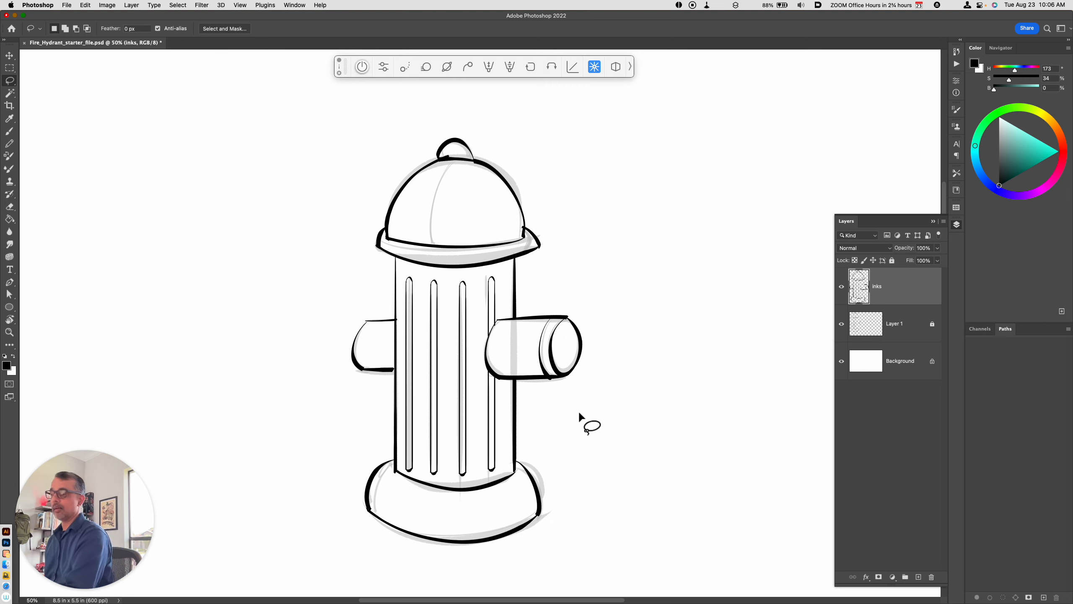
Step: Hide the Layer 1 sketch and brush in the gap where the left nozzle's lower outline meets the barrel
click(841, 323)
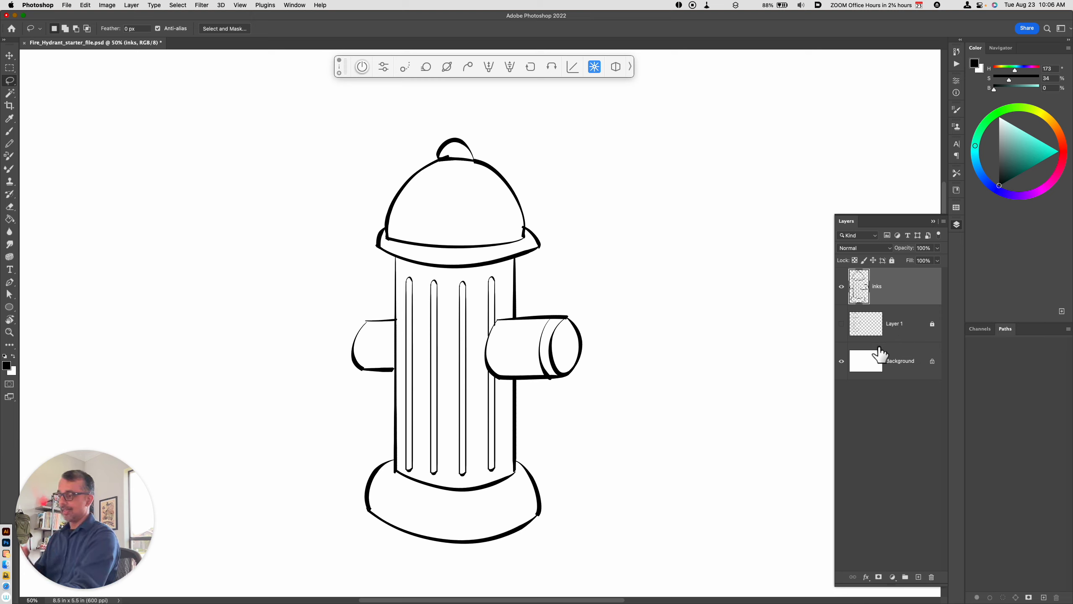
key(super+equal)
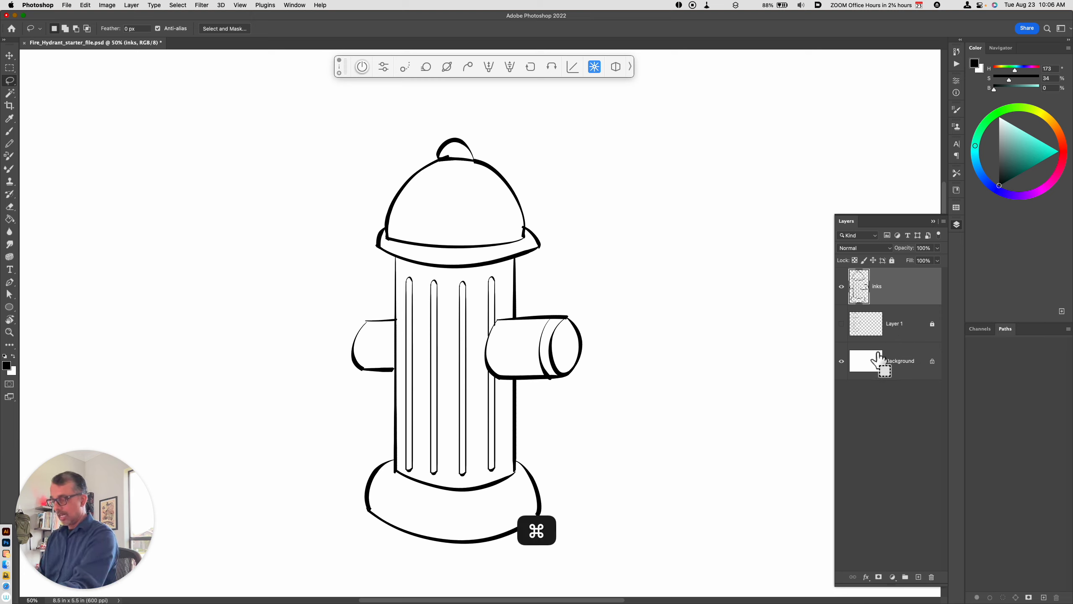
key(super+equal)
mouse_move(641, 364)
mouse_down()
mouse_move(613, 421)
mouse_move(680, 484)
mouse_move(726, 487)
mouse_up()
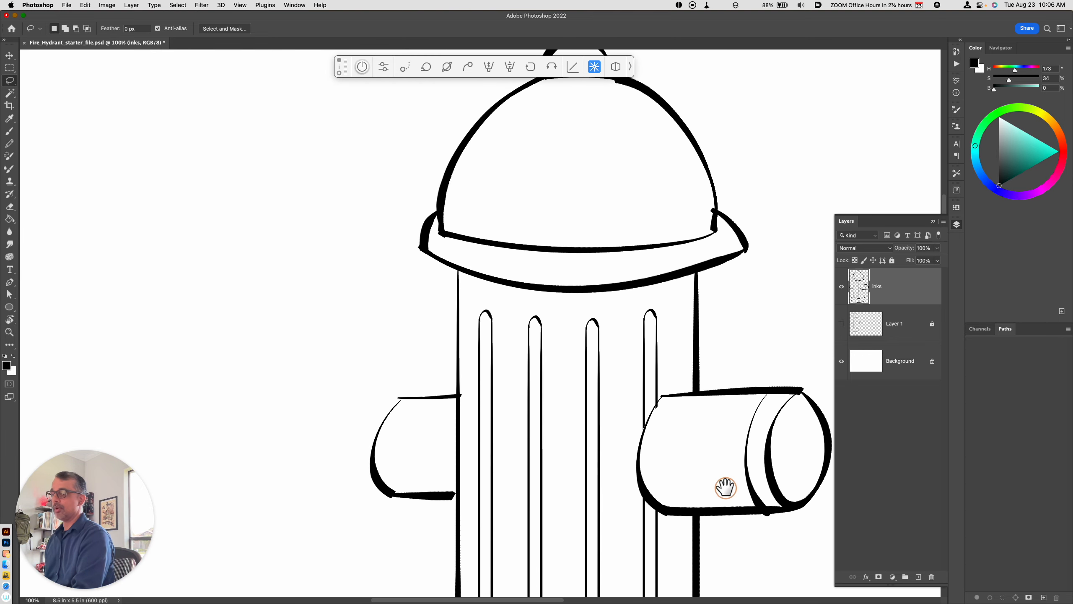
key(b)
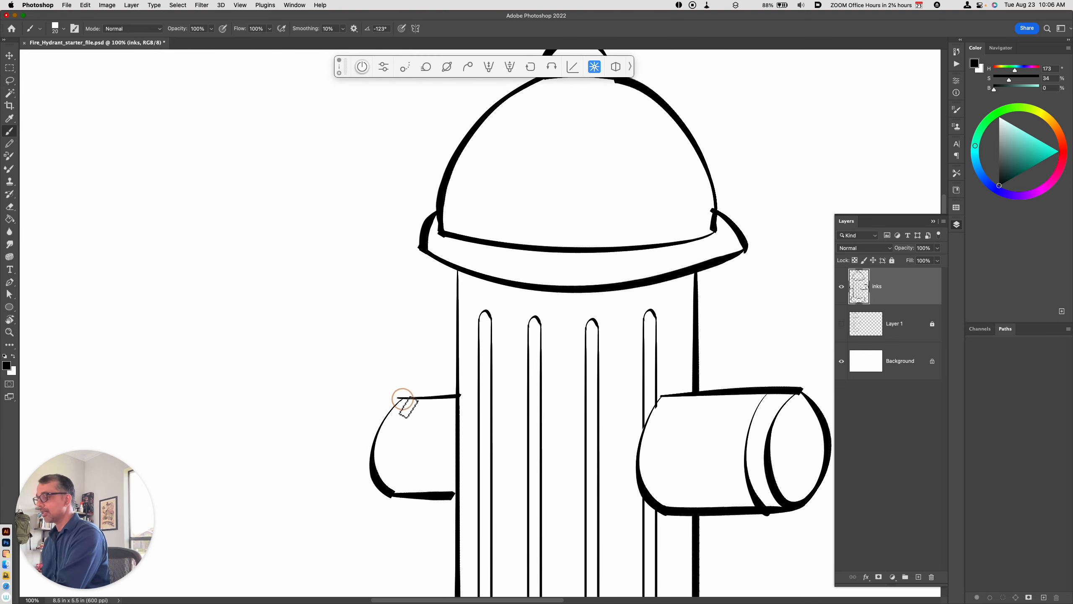
click(457, 495)
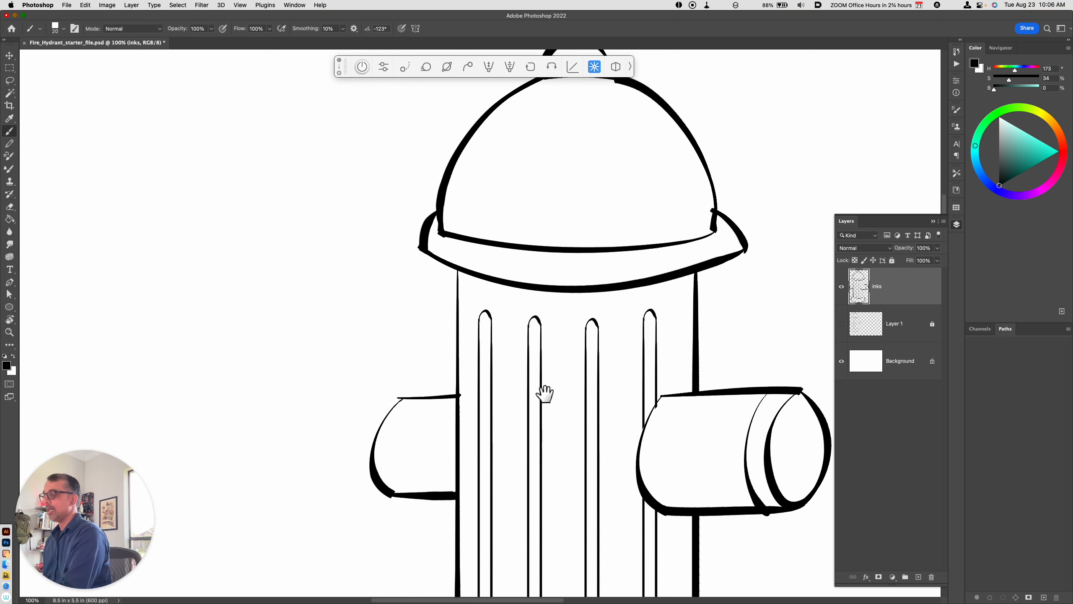
Step: Lasso and cut the stray ink ends at the left nozzle's upper corner and beneath the right nozzle's cap
drag(541, 390, 489, 486)
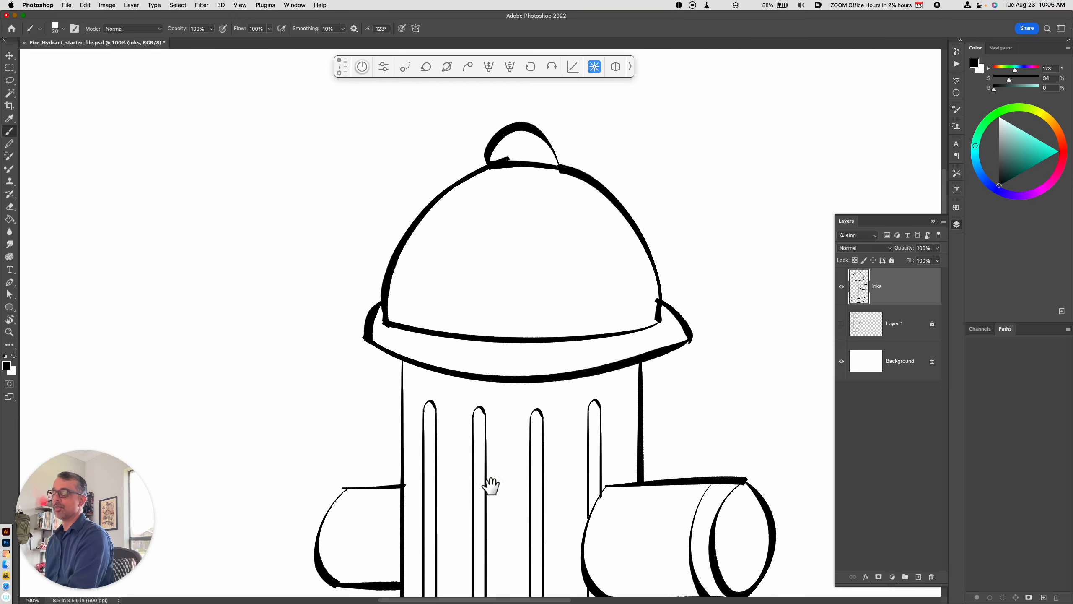
drag(673, 505, 635, 374)
drag(651, 467, 641, 433)
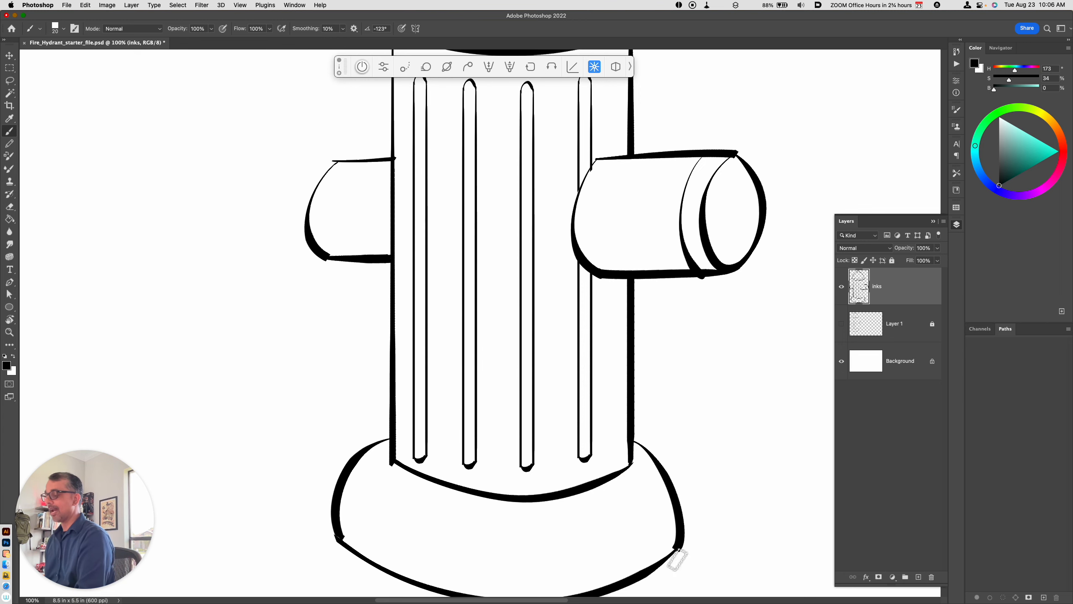
drag(613, 393, 579, 505)
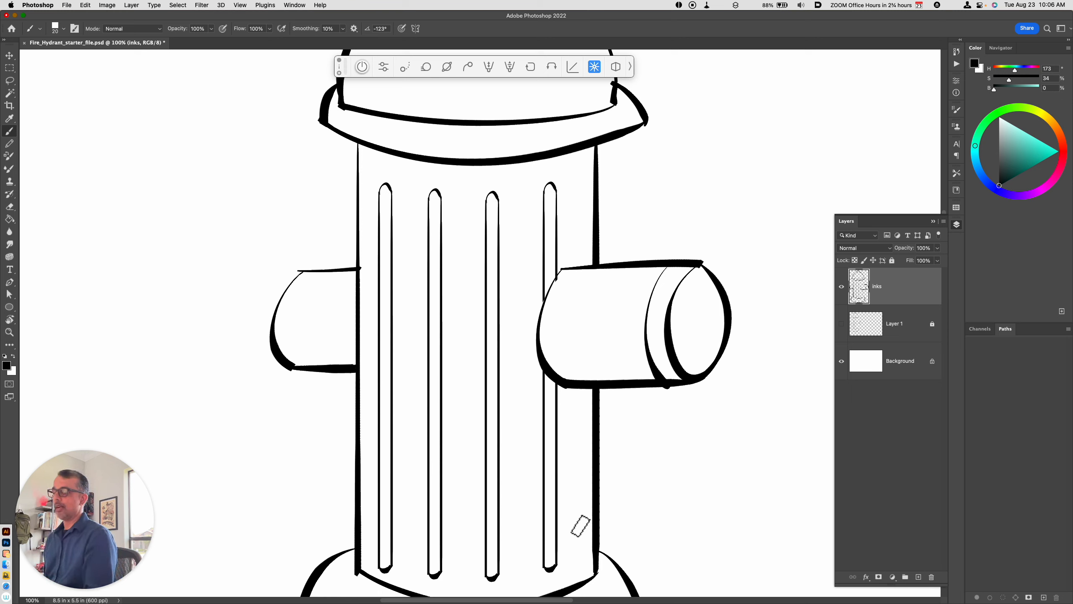
key(l)
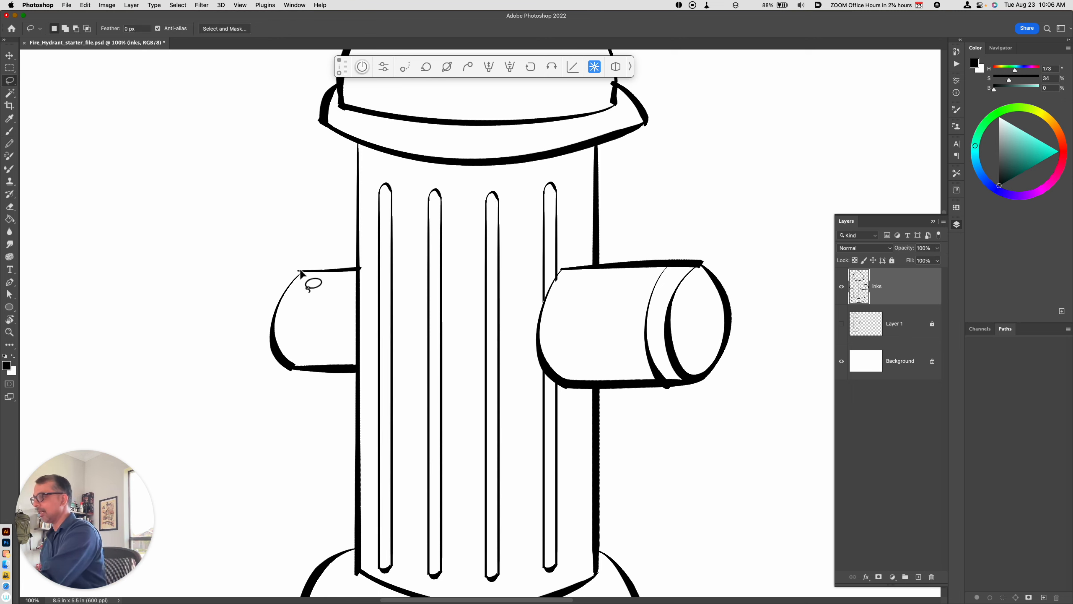
drag(300, 272, 301, 271)
key(super+x)
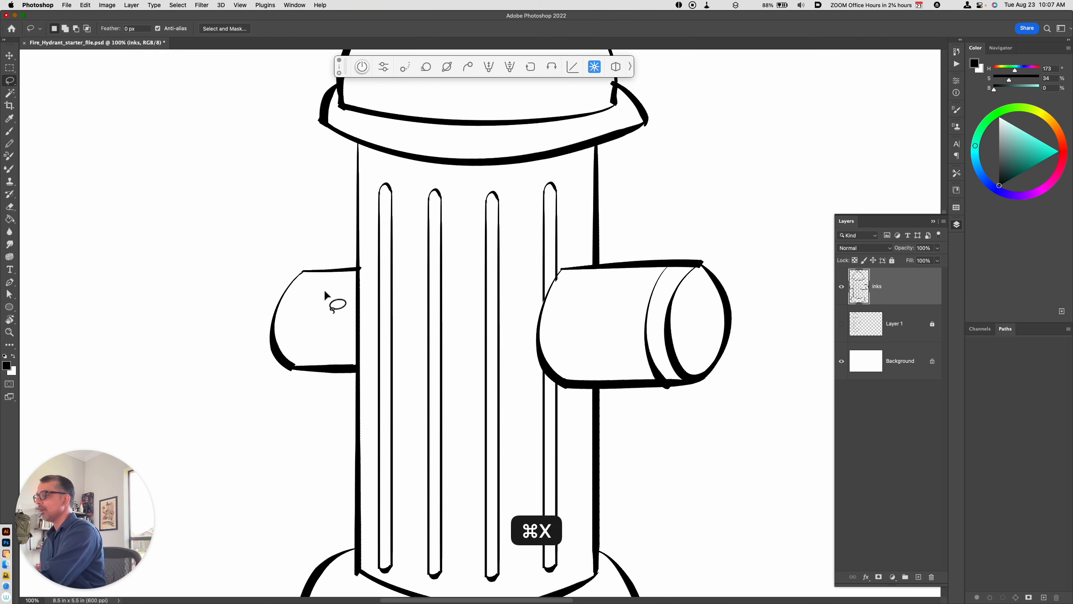
drag(651, 462, 647, 447)
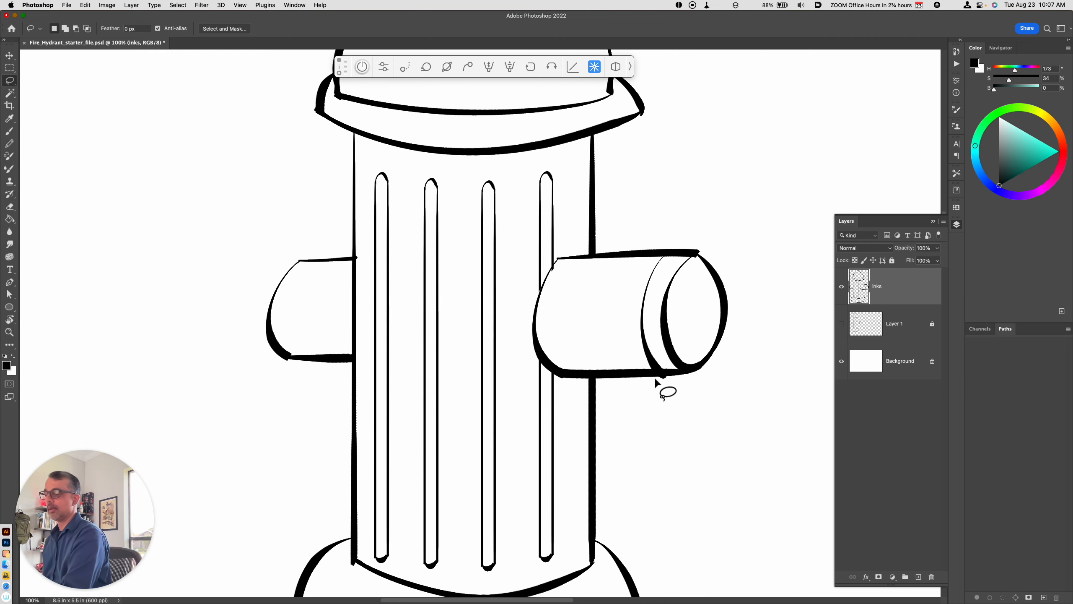
drag(654, 380, 655, 381)
key(super+x)
Step: Cut the stray ink where the left nozzle's top line meets the barrel and at the dome's lower-right corner
drag(679, 435, 688, 330)
drag(618, 399, 610, 543)
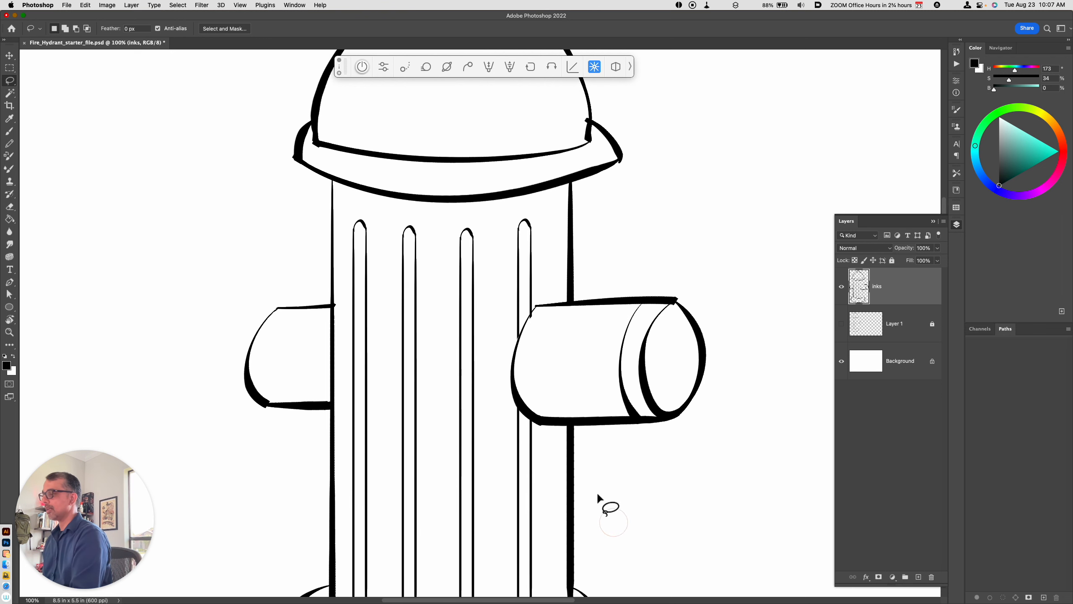
drag(337, 308, 336, 307)
key(super+x)
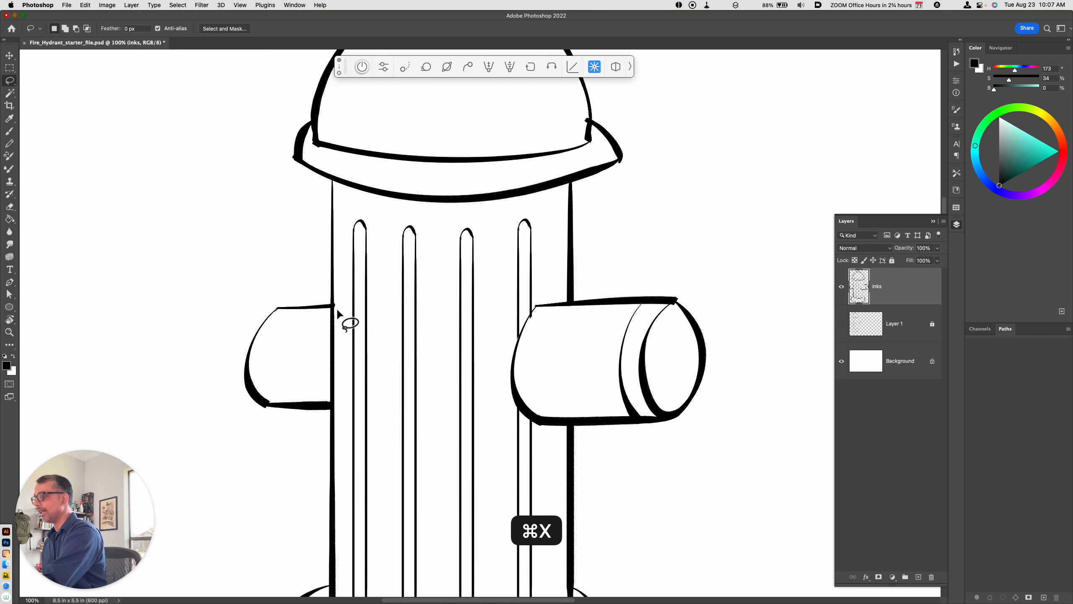
drag(553, 273, 534, 428)
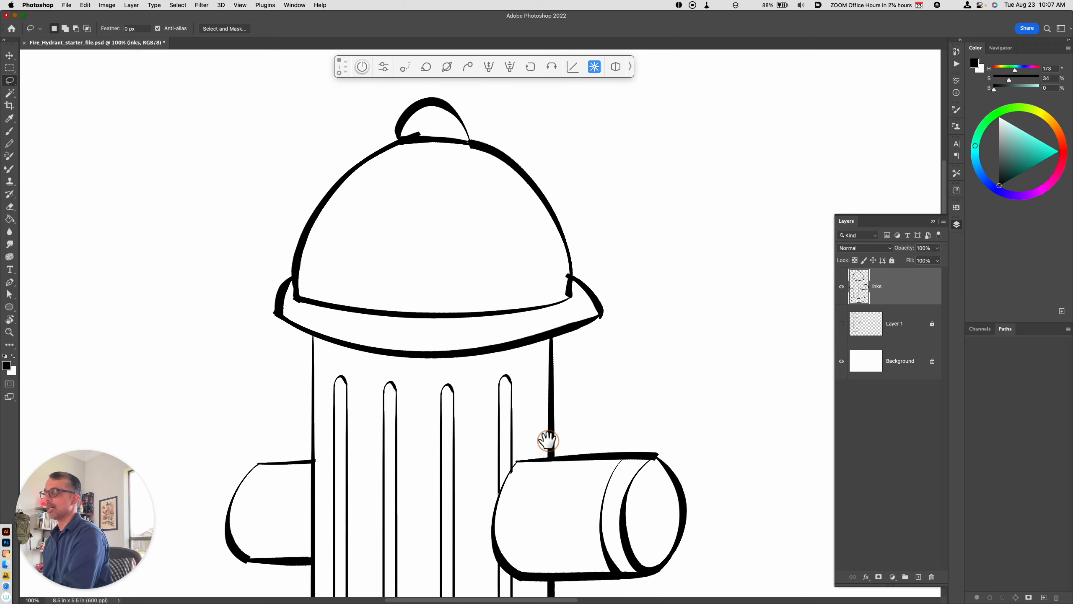
mouse_move(577, 312)
mouse_down()
mouse_move(570, 270)
mouse_move(565, 297)
mouse_up()
key(super+x)
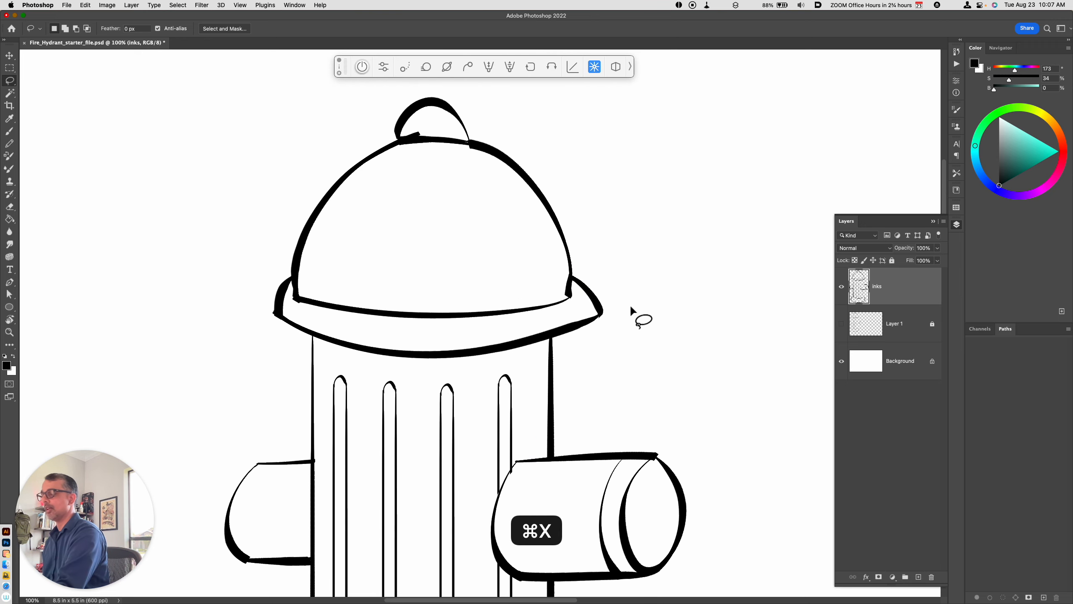
Step: Lasso and cut the stray ink spur inside the left base of the hydrant's top knob
drag(634, 313, 634, 395)
drag(408, 229, 431, 237)
key(super+x)
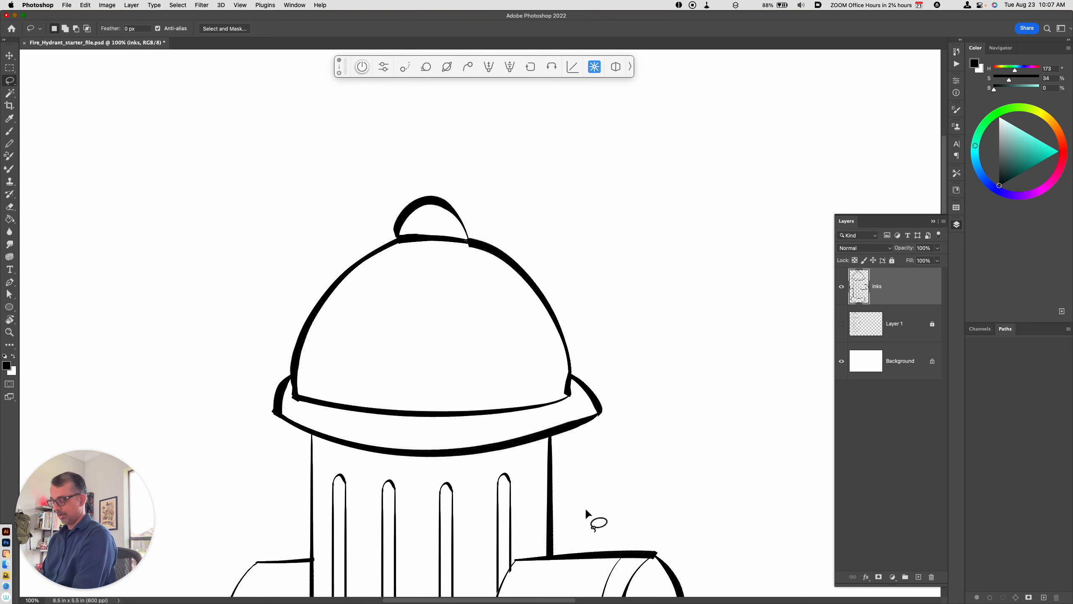
key(super+minus)
key(super+minus)
drag(603, 494, 639, 408)
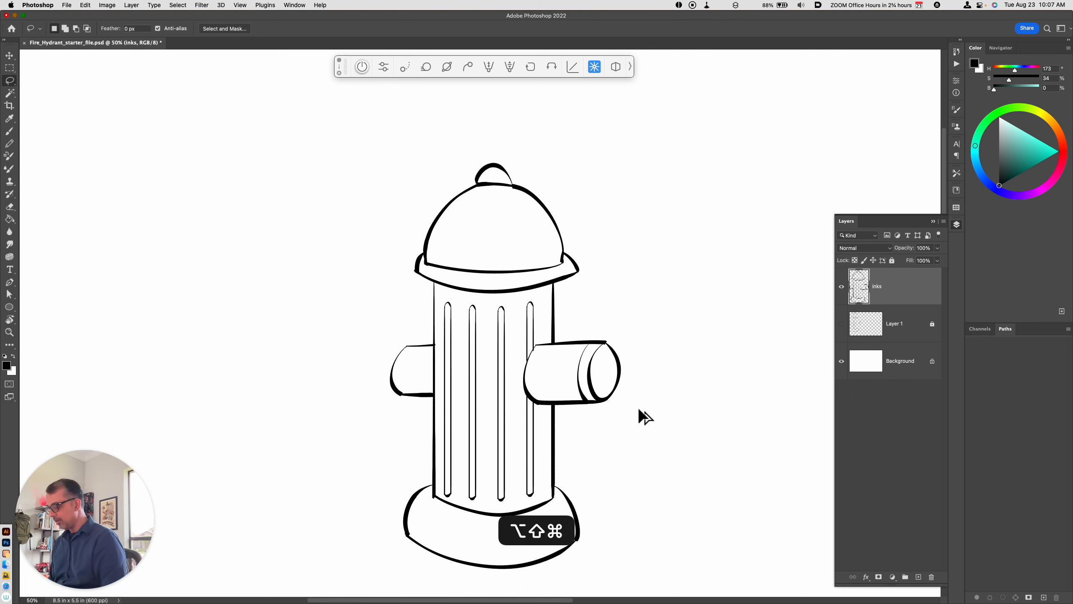
Step: Add a new layer and brush a small sun with rays to the upper right of the hydrant as the light source
key(alt+shift+super+n)
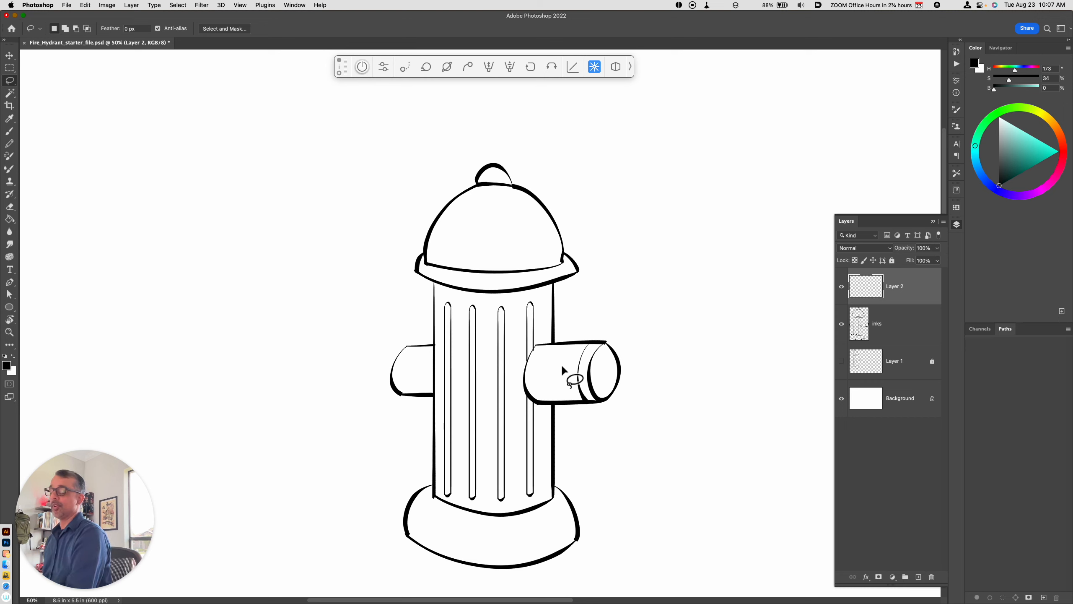
key(b)
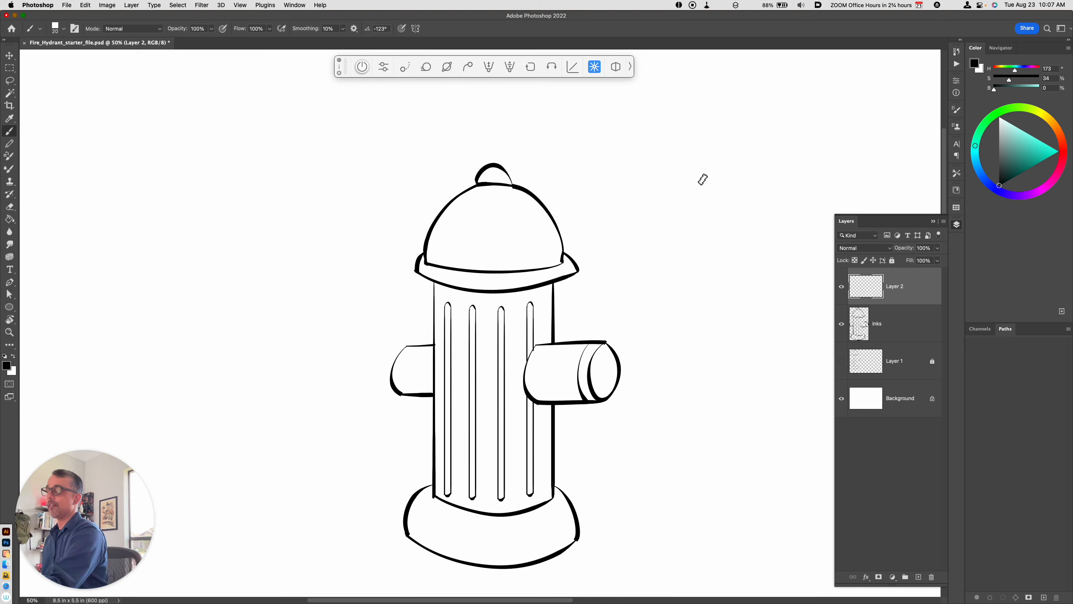
mouse_move(723, 129)
mouse_down()
mouse_move(721, 138)
mouse_move(720, 129)
mouse_up()
mouse_move(732, 124)
mouse_down()
mouse_move(738, 140)
mouse_move(713, 154)
mouse_move(709, 140)
mouse_up()
drag(713, 123, 722, 111)
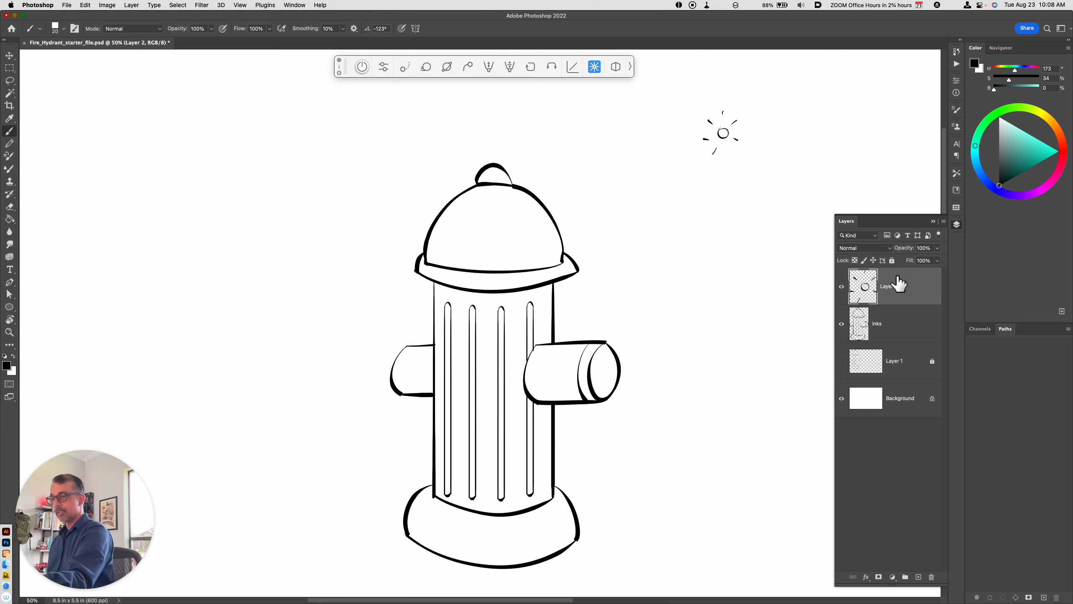
Step: Add another new layer and draw thin curved guide lines down the right side of the knob, dome and rim
key(alt+shift+super+n)
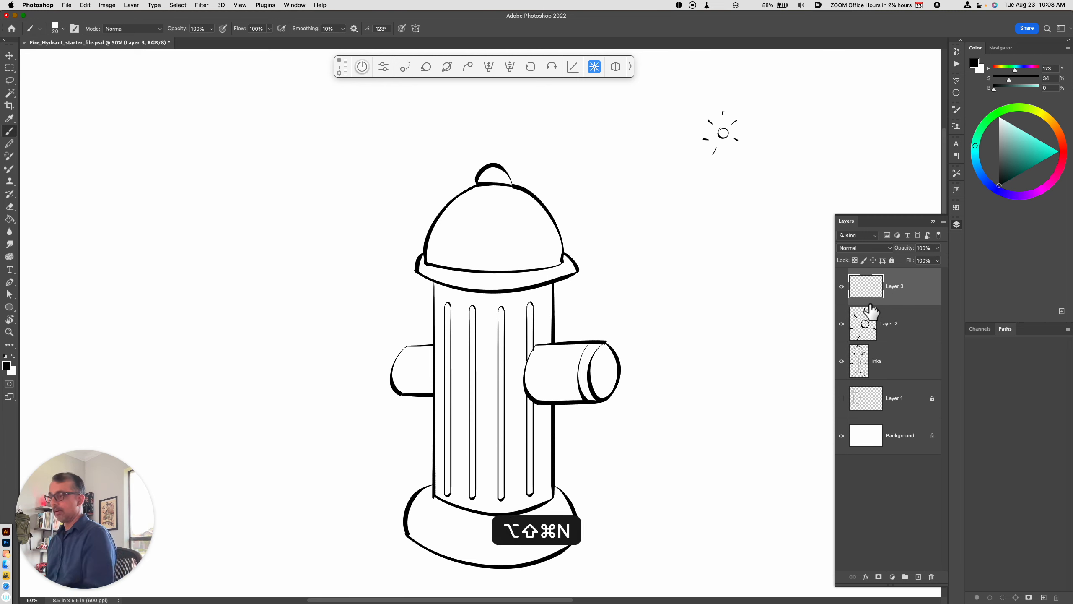
drag(494, 167, 531, 267)
key(super+z)
drag(500, 187, 541, 269)
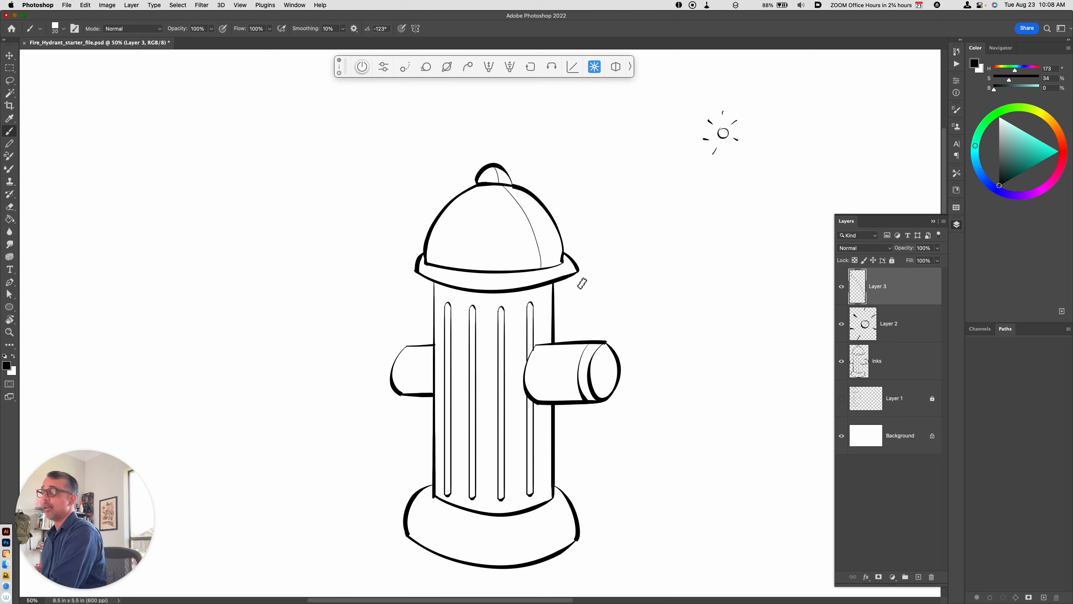
drag(542, 269, 544, 282)
key(super+z)
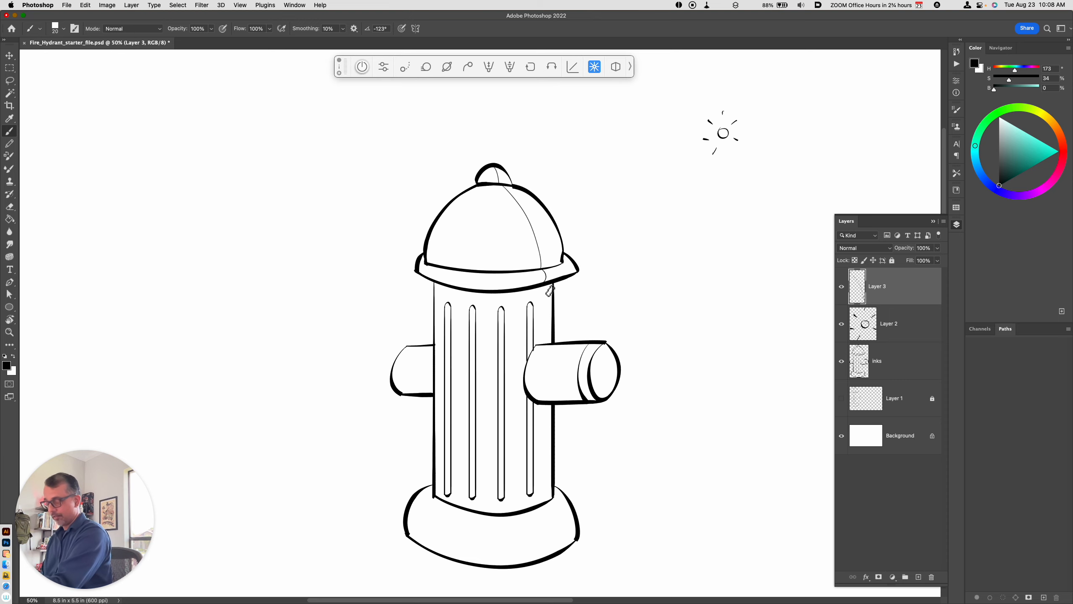
Step: Draw a thin vertical guide line down the barrel's right side from the rim to the right nozzle
key(super+1)
drag(658, 263, 599, 394)
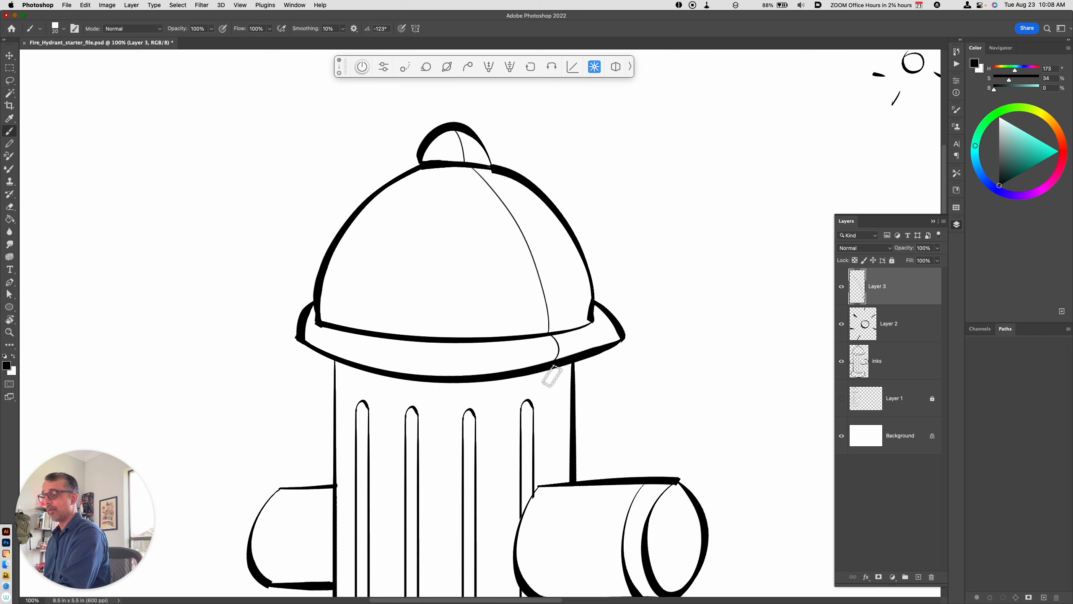
drag(549, 369, 551, 486)
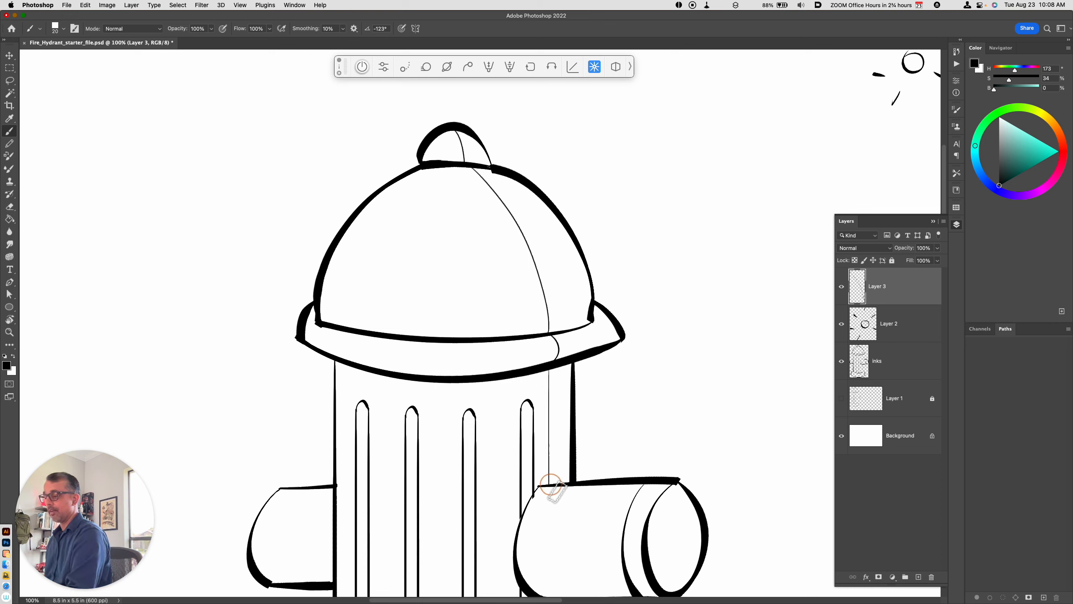
Step: Draw thin horizontal guide lines just below the top edges of the right and left nozzles
key(super+minus)
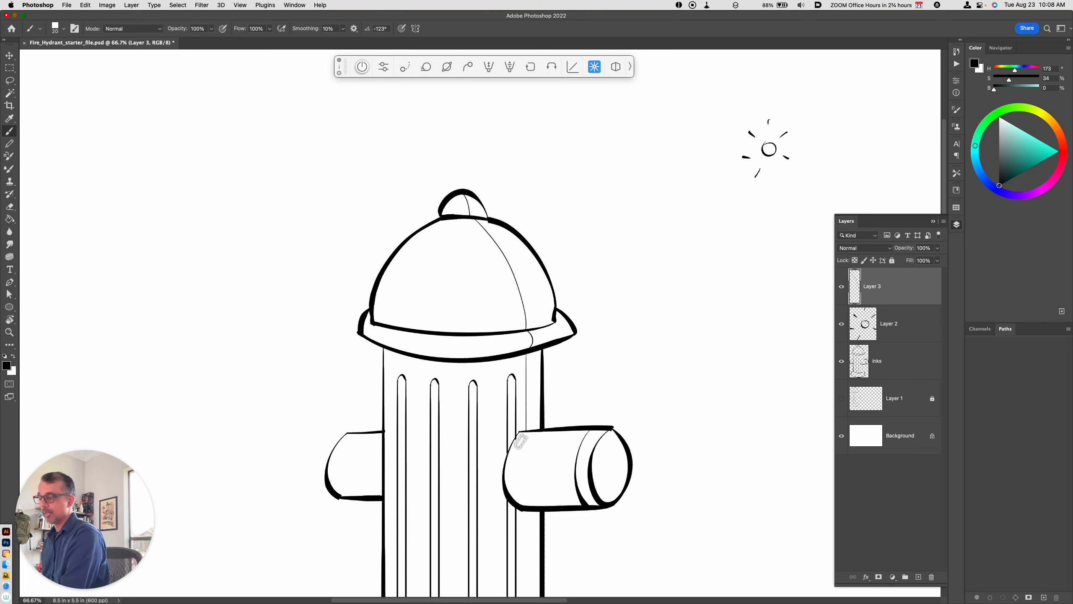
drag(518, 436, 608, 432)
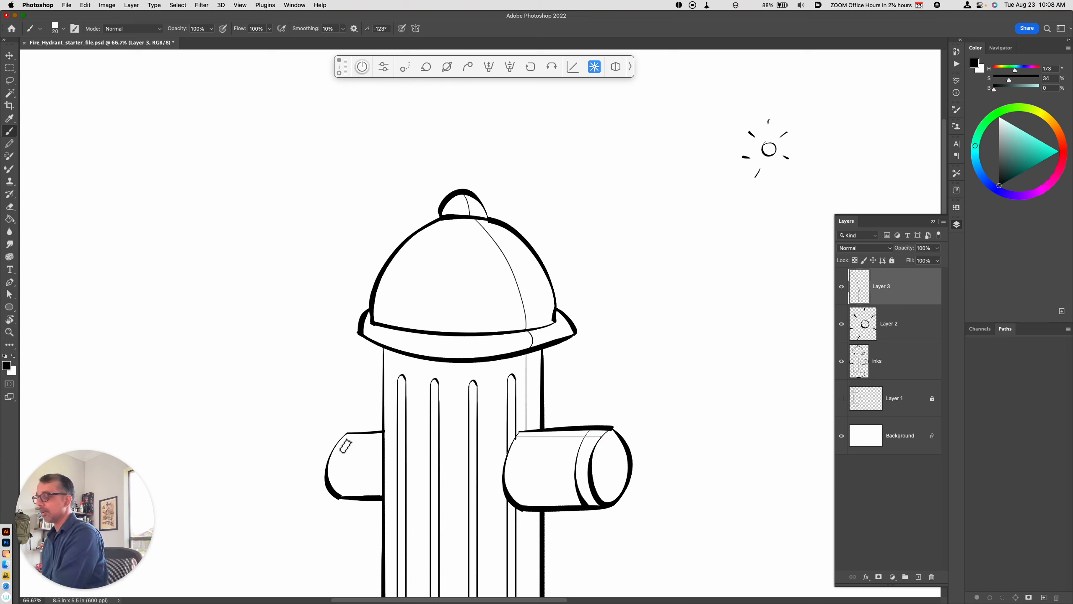
drag(340, 439, 383, 438)
key(super+z)
Step: Continue the thin vertical guide line down the barrel below the right nozzle and curve it across the base's right side
drag(632, 510, 651, 356)
mouse_move(547, 343)
mouse_down()
mouse_move(549, 470)
mouse_move(569, 535)
mouse_up()
key(super+z)
drag(549, 475, 574, 536)
key(super+z)
drag(548, 476, 567, 539)
key(super+z)
key(super+z)
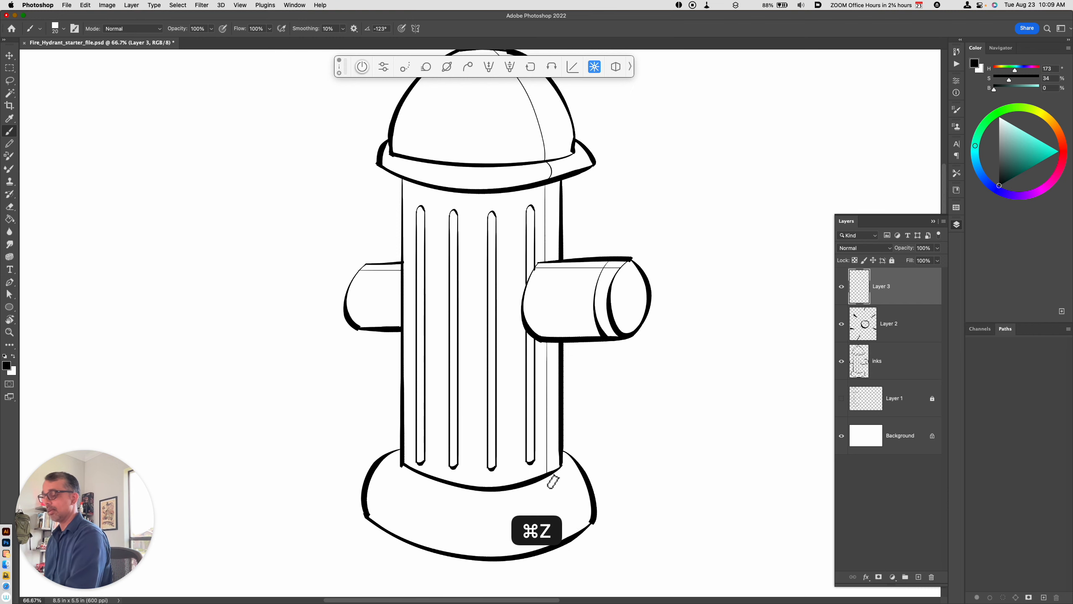
drag(549, 476, 567, 538)
drag(640, 490, 632, 512)
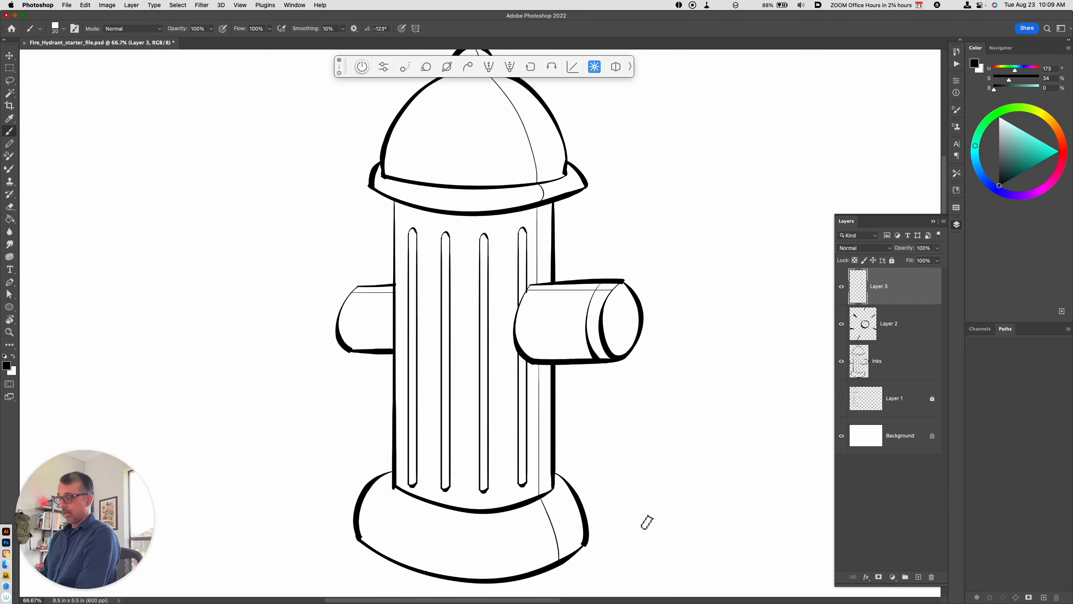
key(super+minus)
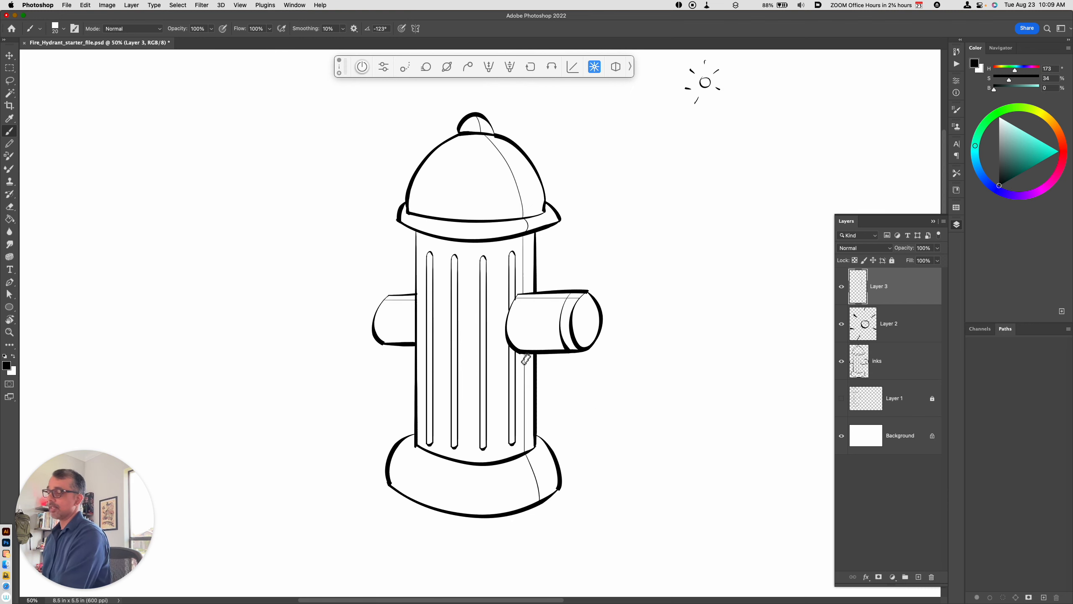
drag(594, 426, 578, 449)
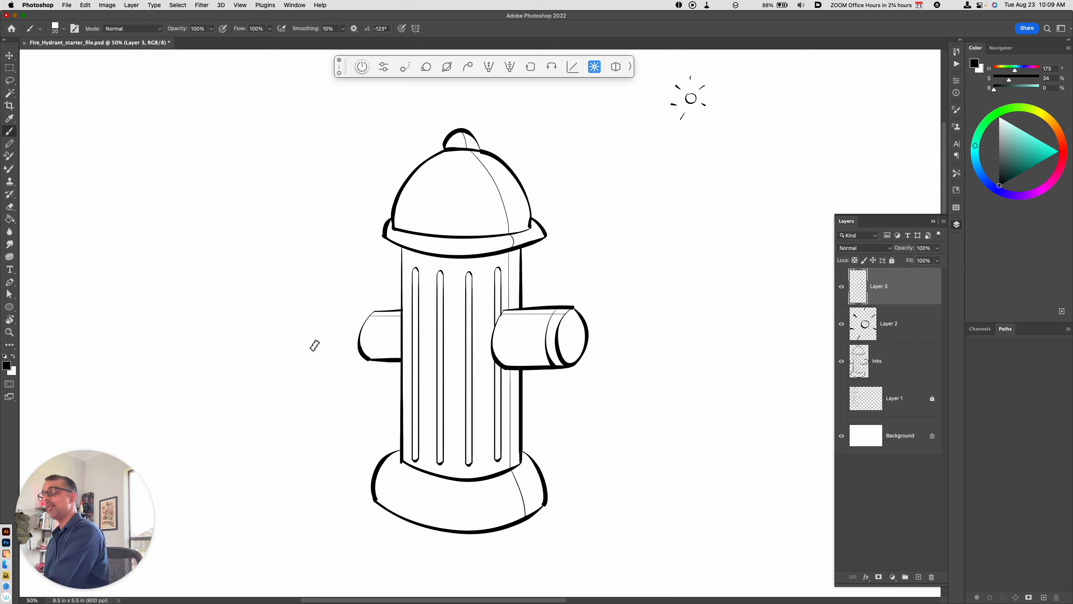
drag(612, 403, 597, 410)
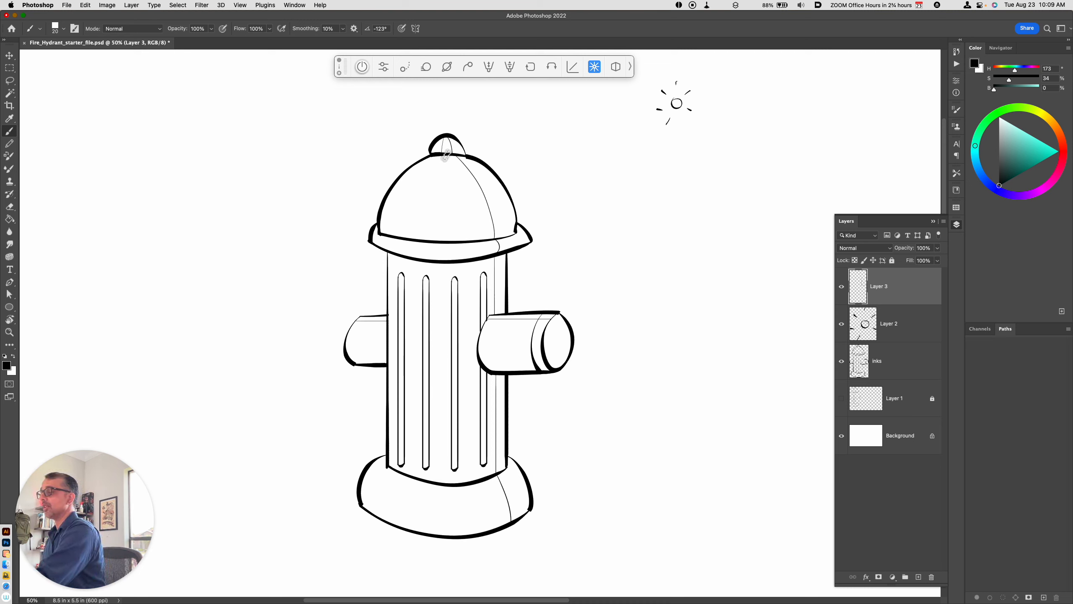
Step: Draw a thin curved shadow guide line down the dome's left side, across the rim and onto the top of the barrel
drag(441, 153, 427, 243)
key(super+z)
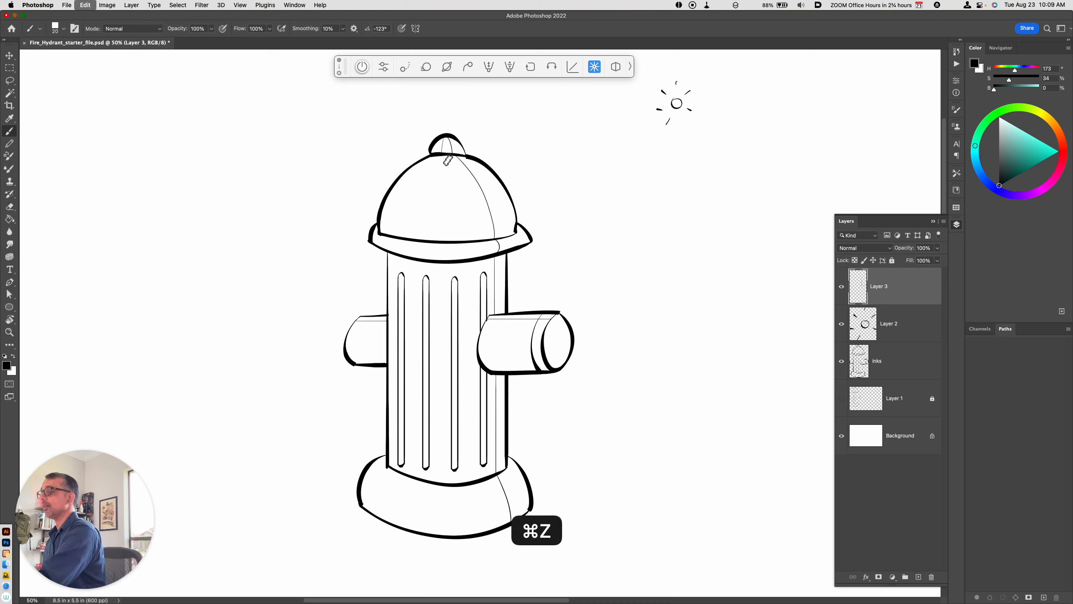
mouse_move(443, 153)
mouse_down()
mouse_move(421, 240)
mouse_move(427, 276)
mouse_up()
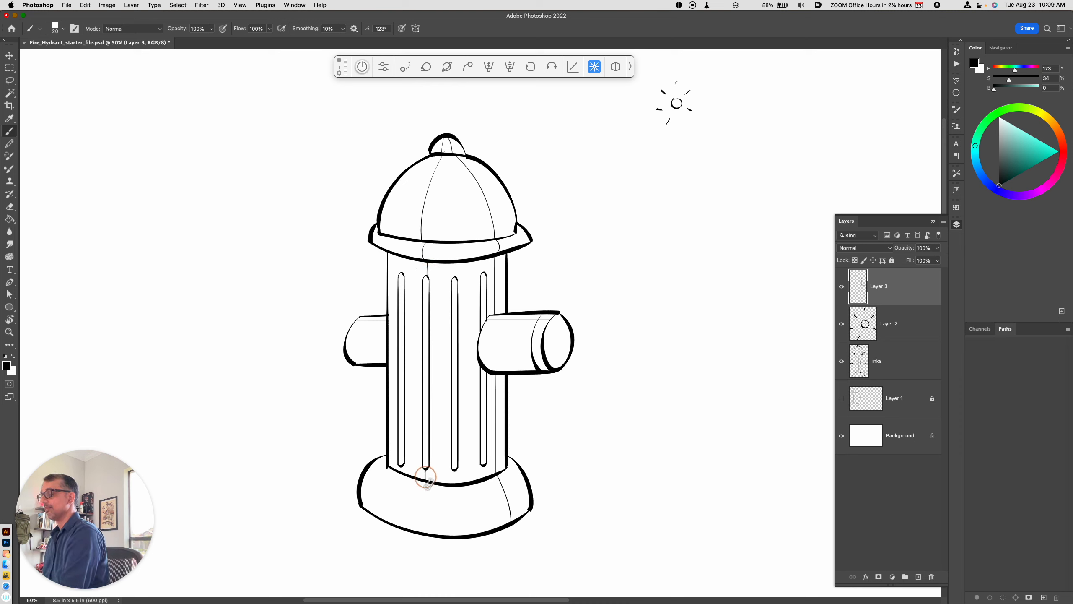
Step: Draw a thin curved guide line across the left side of the base, continuing from the barrel's second groove
drag(425, 481, 411, 530)
key(super+z)
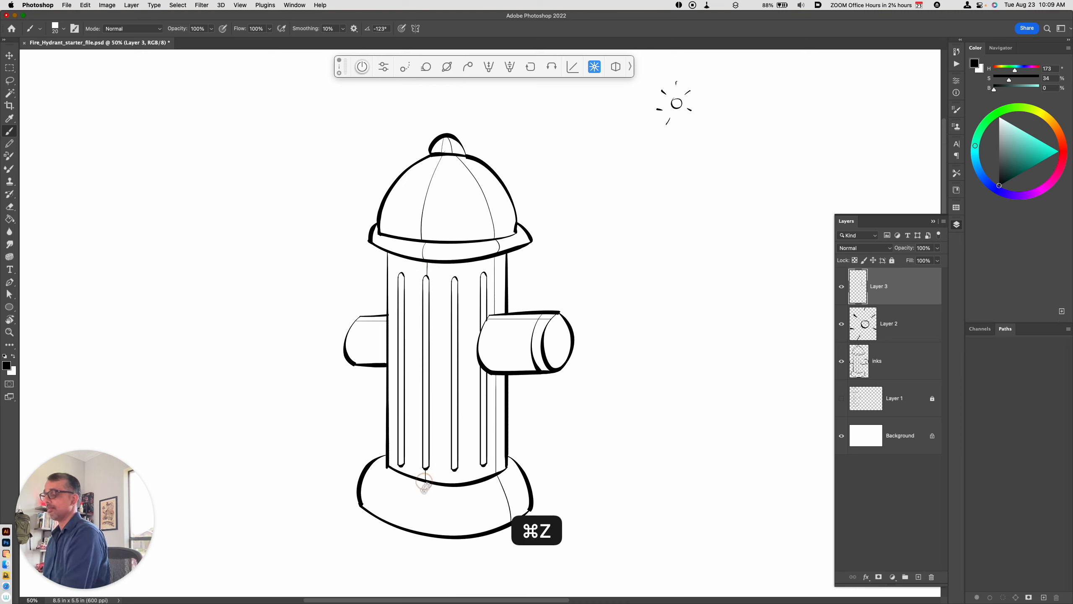
drag(425, 481, 417, 531)
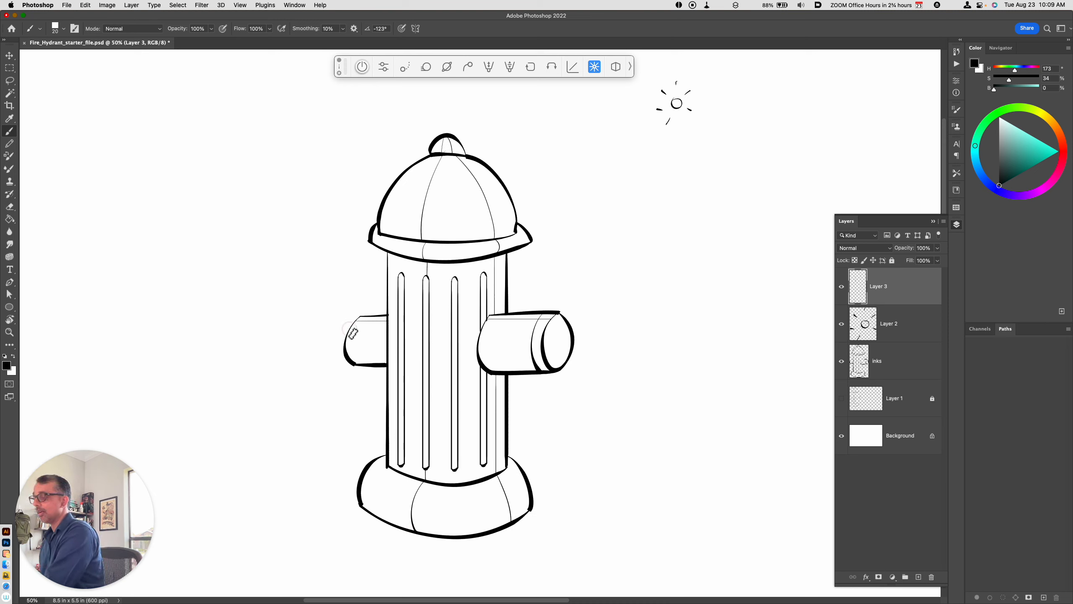
Step: Draw a second thin horizontal guide line below the existing one on both the left and right nozzles
drag(348, 329, 388, 329)
key(super+z)
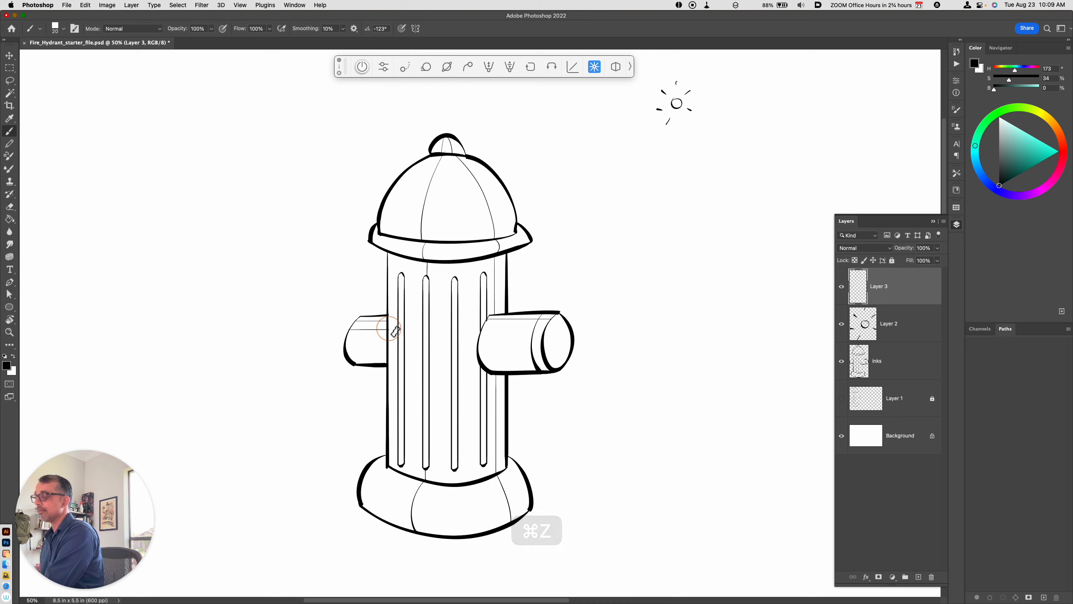
drag(481, 329, 546, 326)
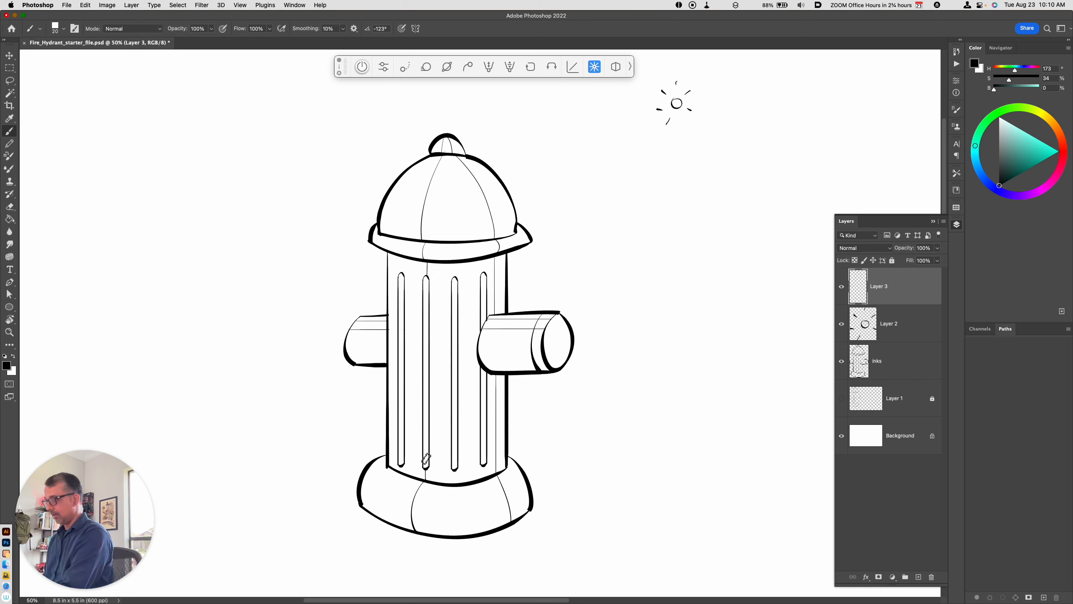
Step: Fill the shadow areas left of the guide line on the dome, knob and rim with black using the Paint Bucket
key(g)
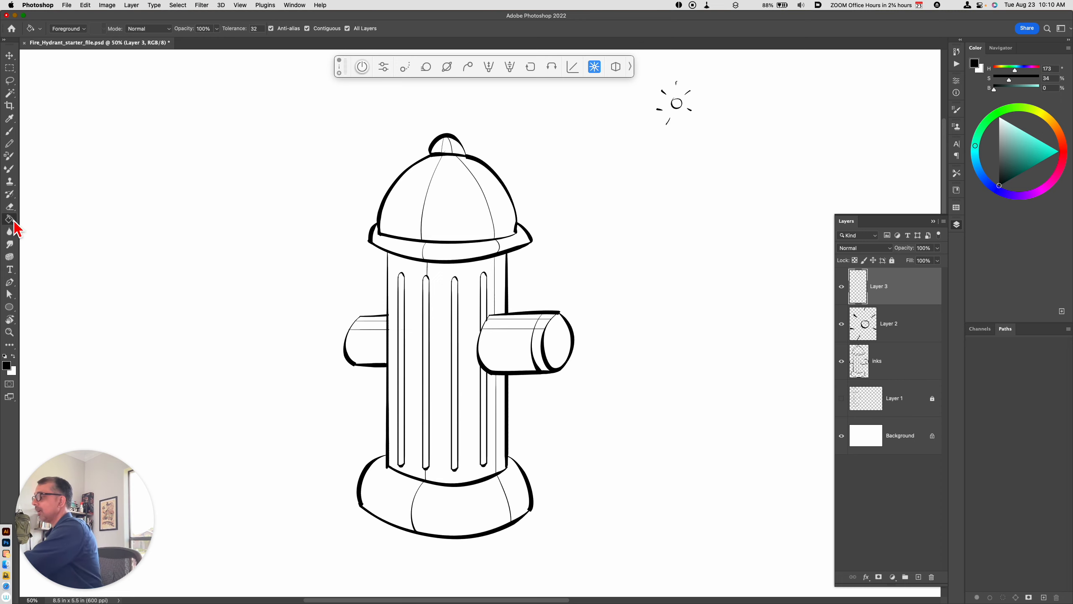
drag(14, 222, 50, 227)
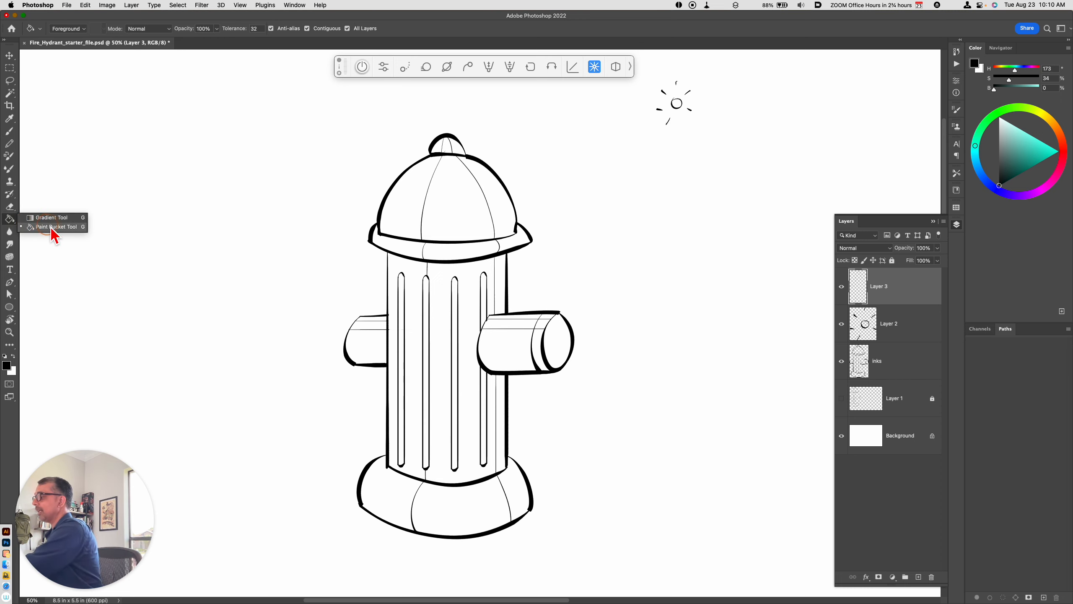
click(87, 230)
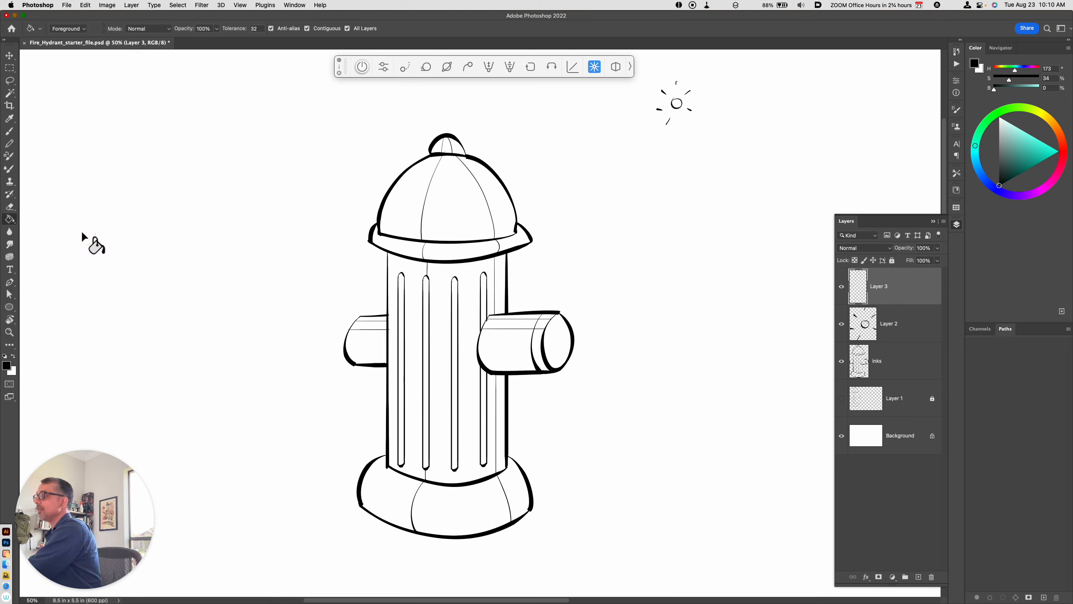
click(404, 203)
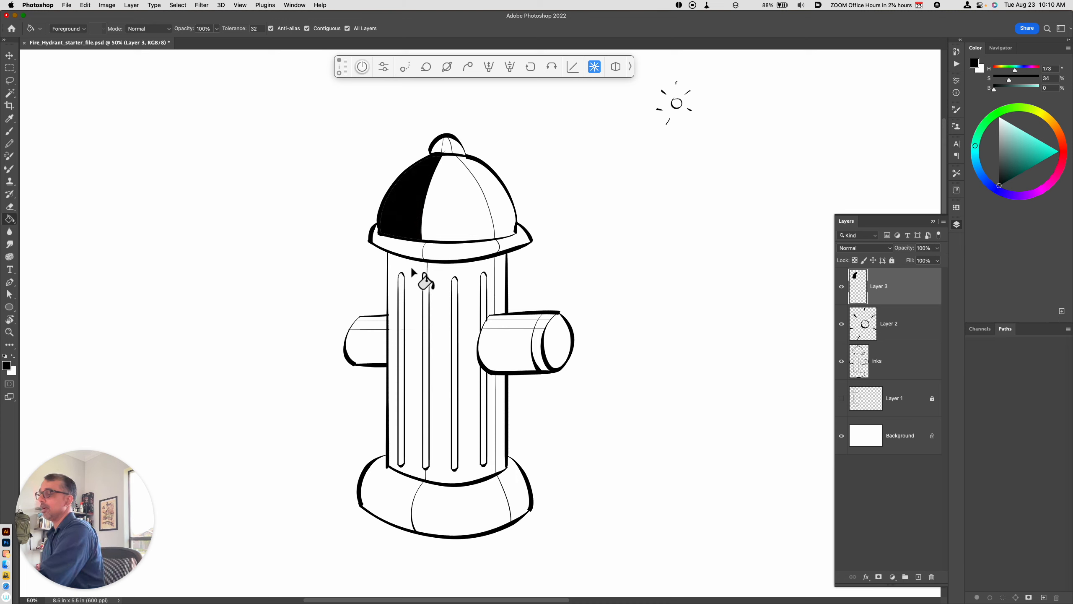
click(435, 146)
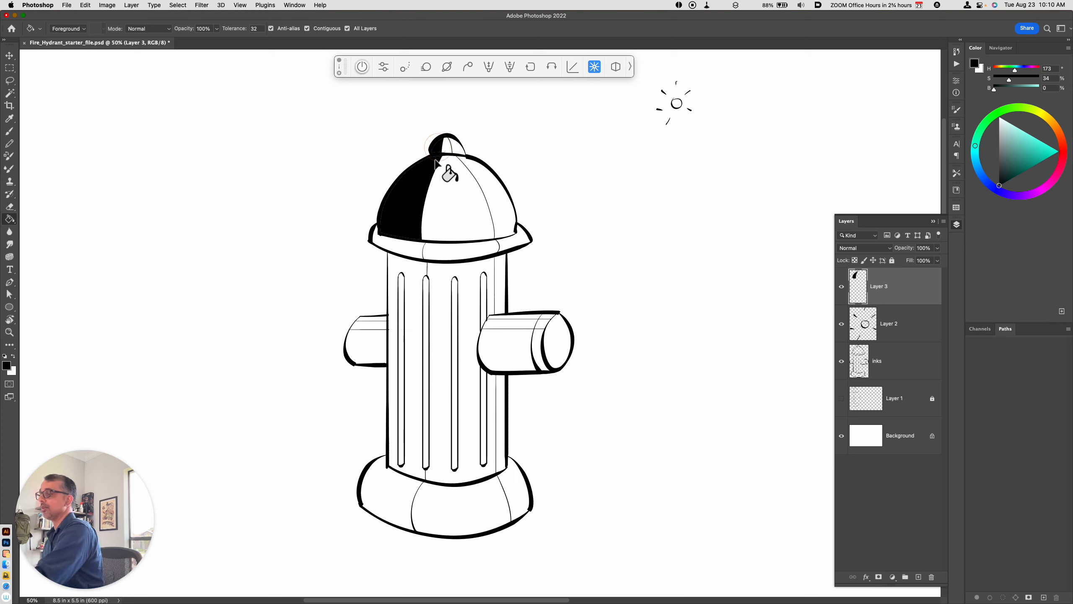
click(409, 250)
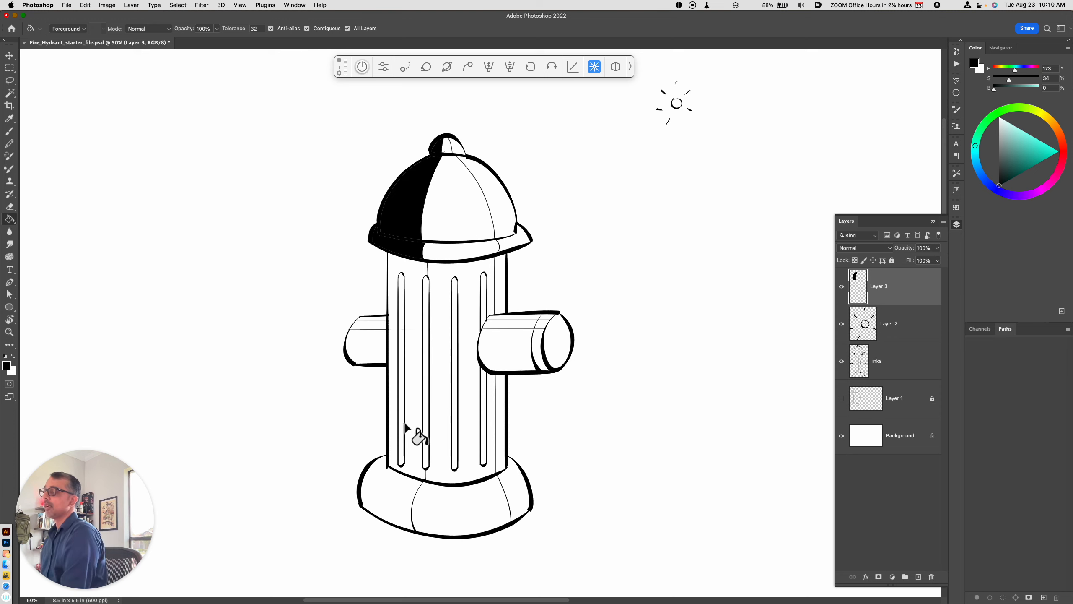
Step: Fill the shadow areas on the barrel's and base's left sides and below the lower guide lines on both nozzles with black
click(411, 343)
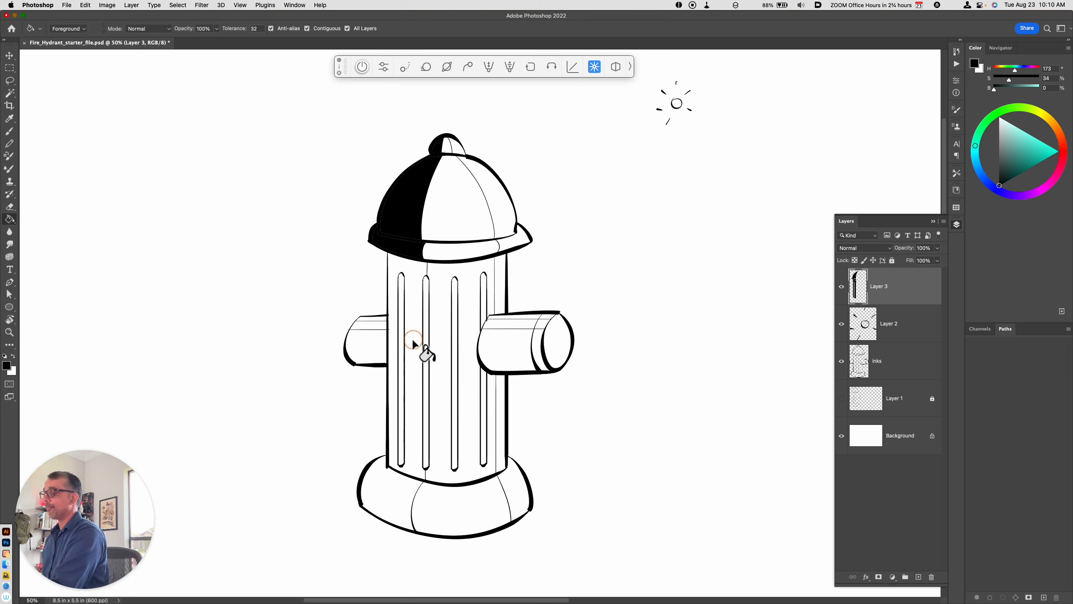
click(367, 339)
click(400, 501)
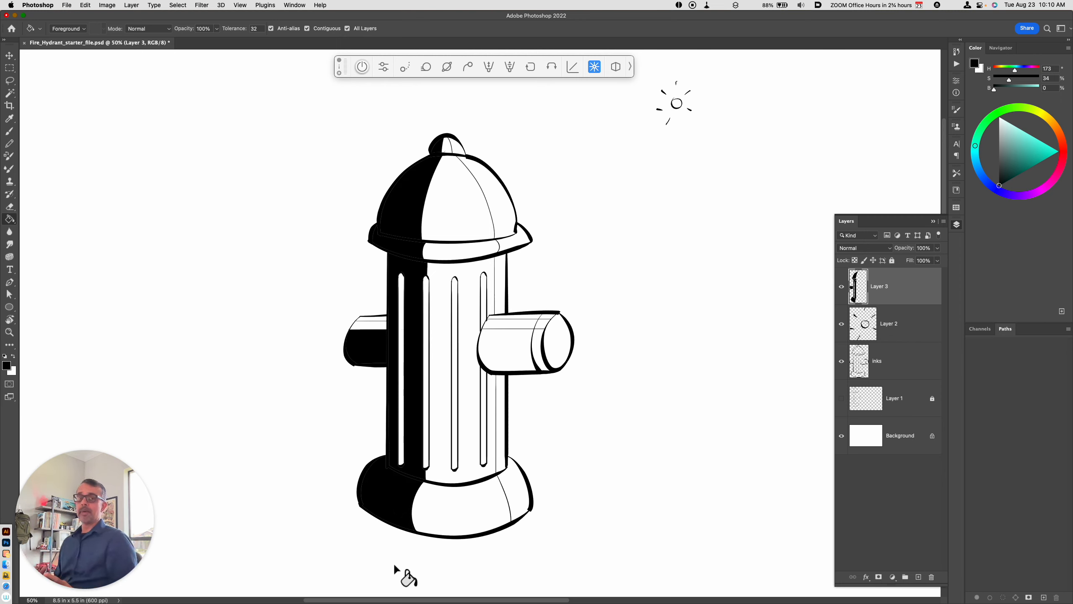
click(536, 343)
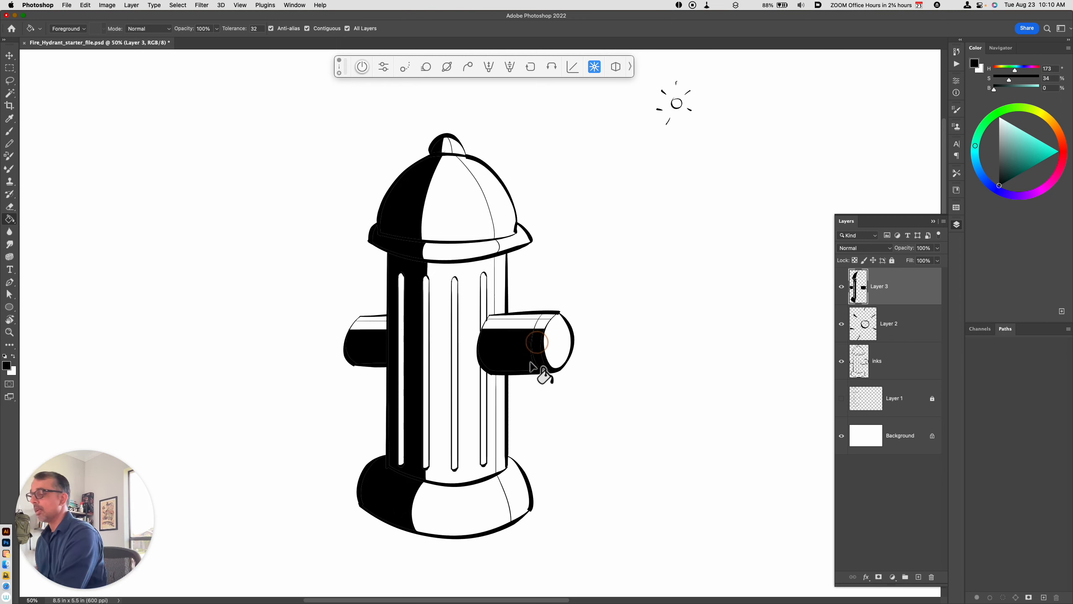